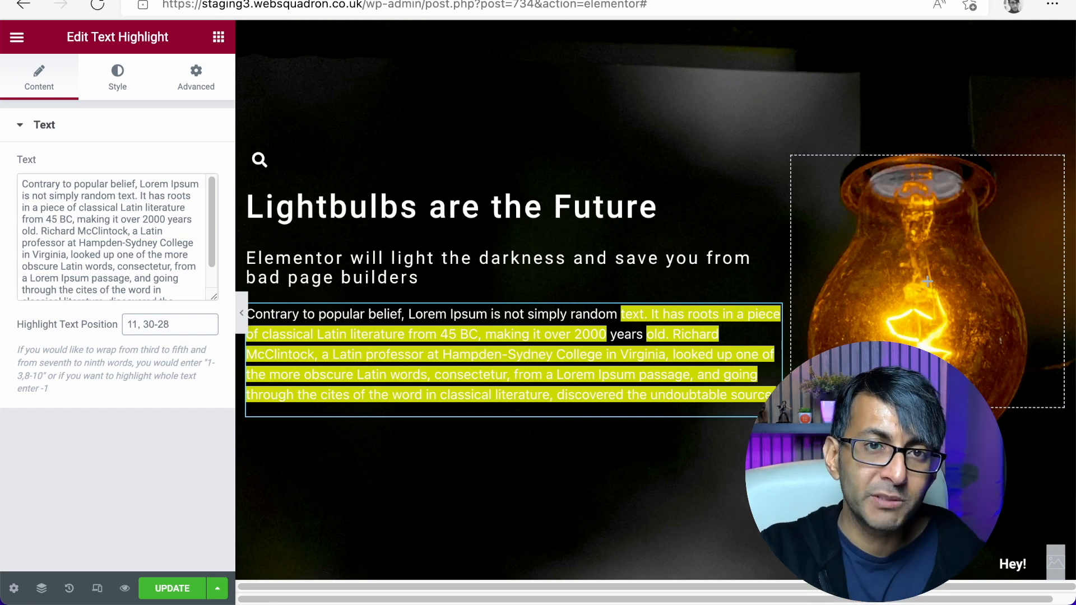
- Correct the Highlight Text Position to 11-11, 30-38
type("-11")
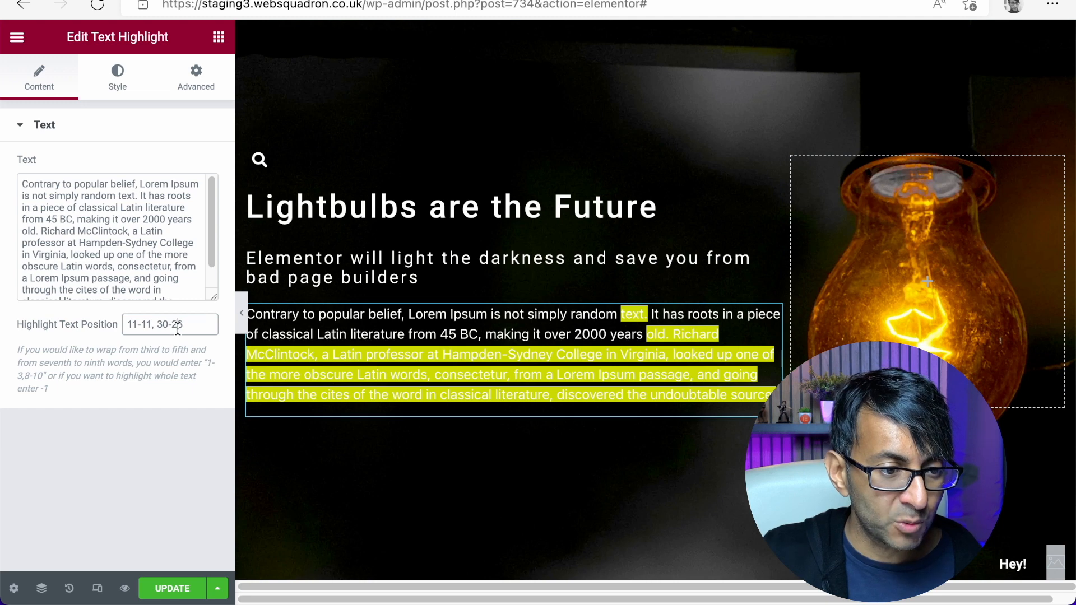
key("BackSpace")
type("38")
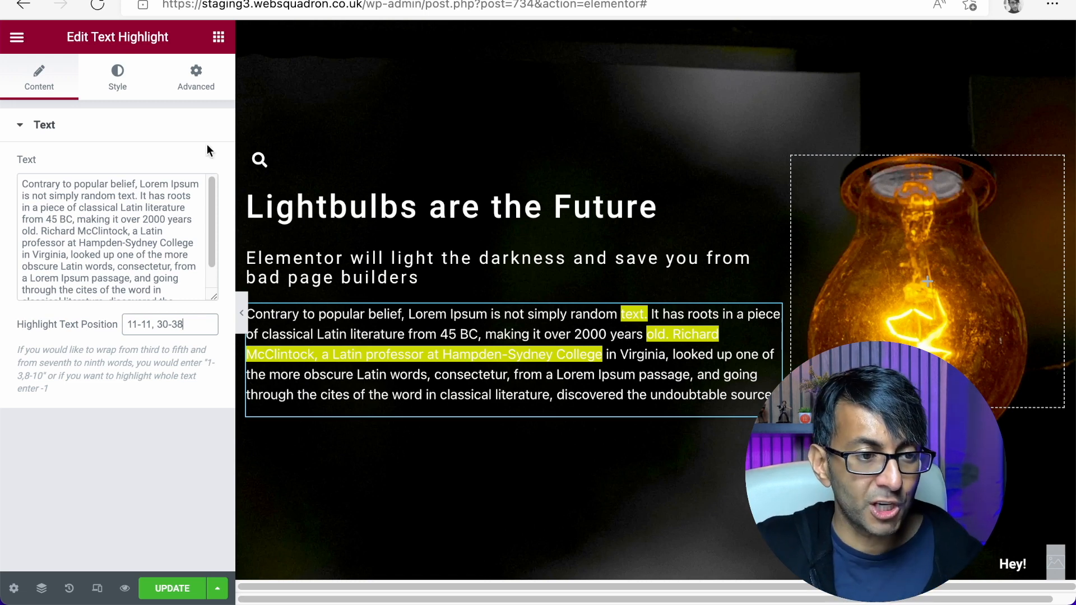
- Set the highlight text background to the global Accent colour and the highlight text to the global Primary colour
left_click(118, 81)
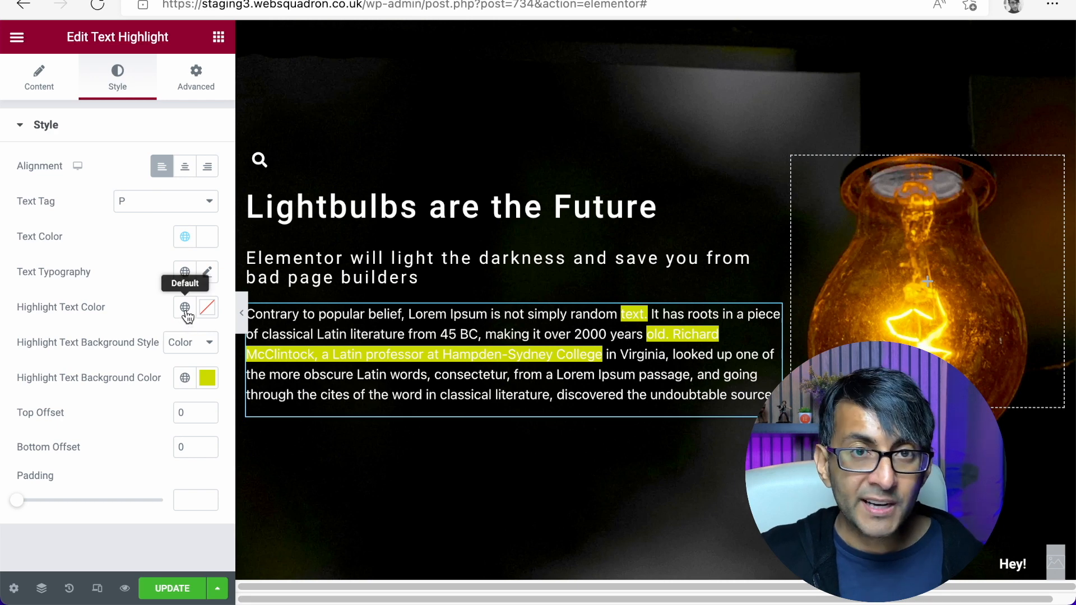
left_click(207, 378)
left_click(185, 379)
left_click(81, 247)
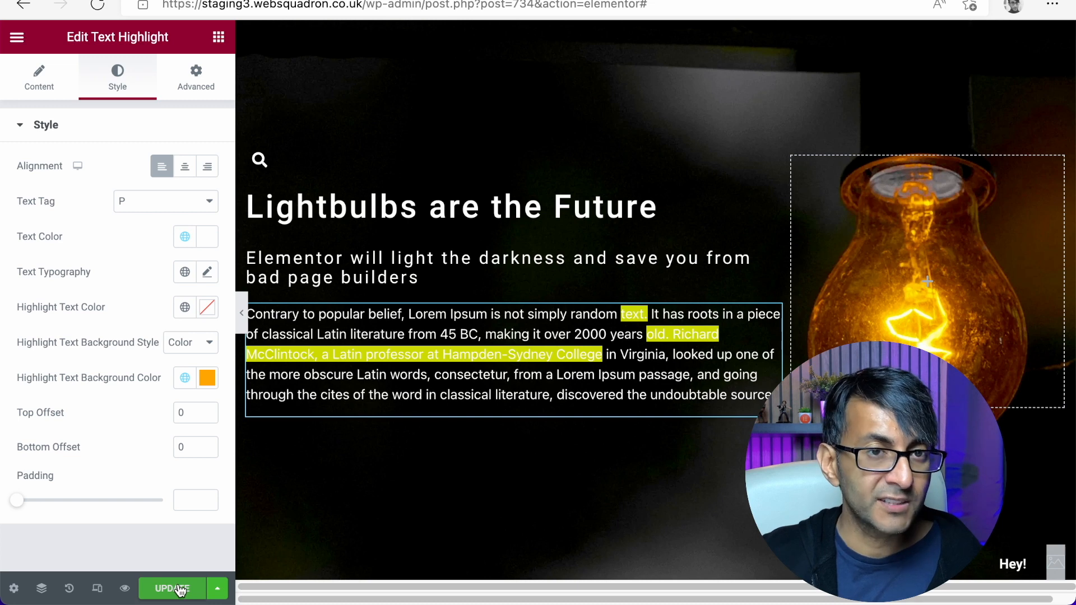
left_click(206, 378)
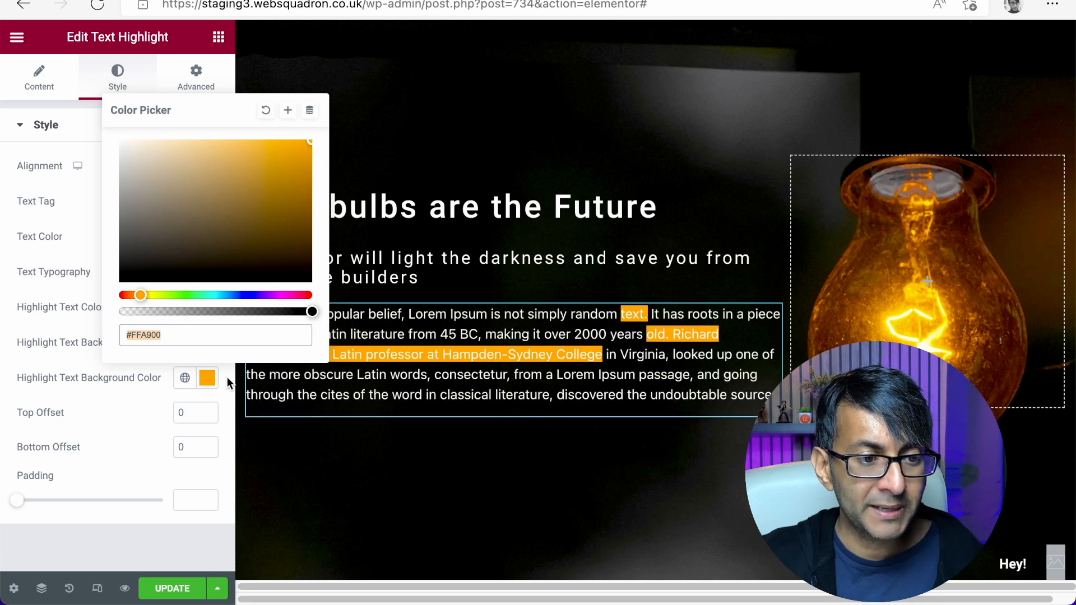
left_click(224, 475)
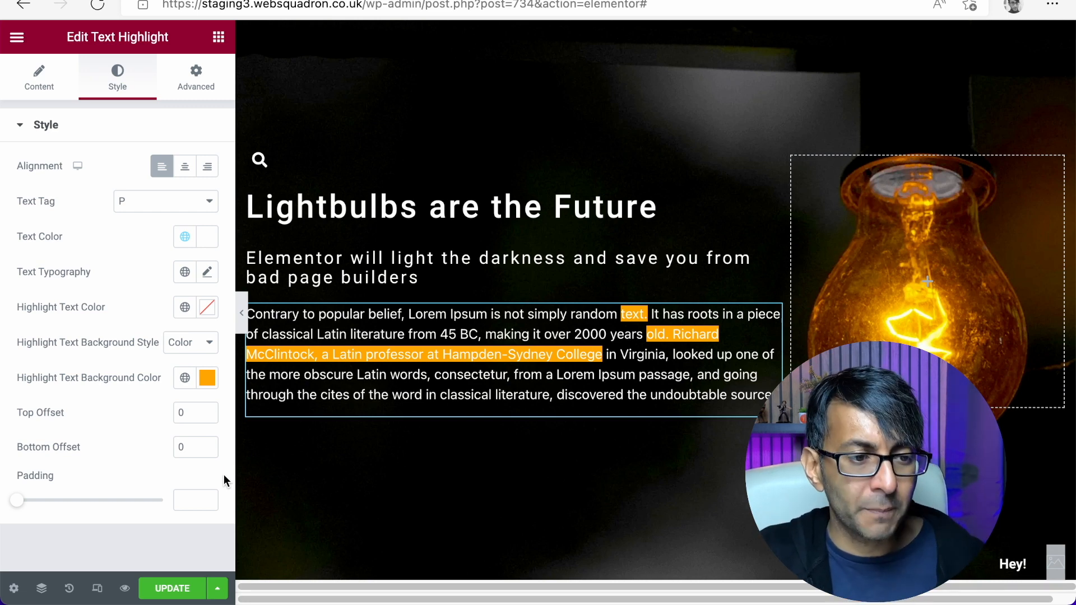
left_click(185, 313)
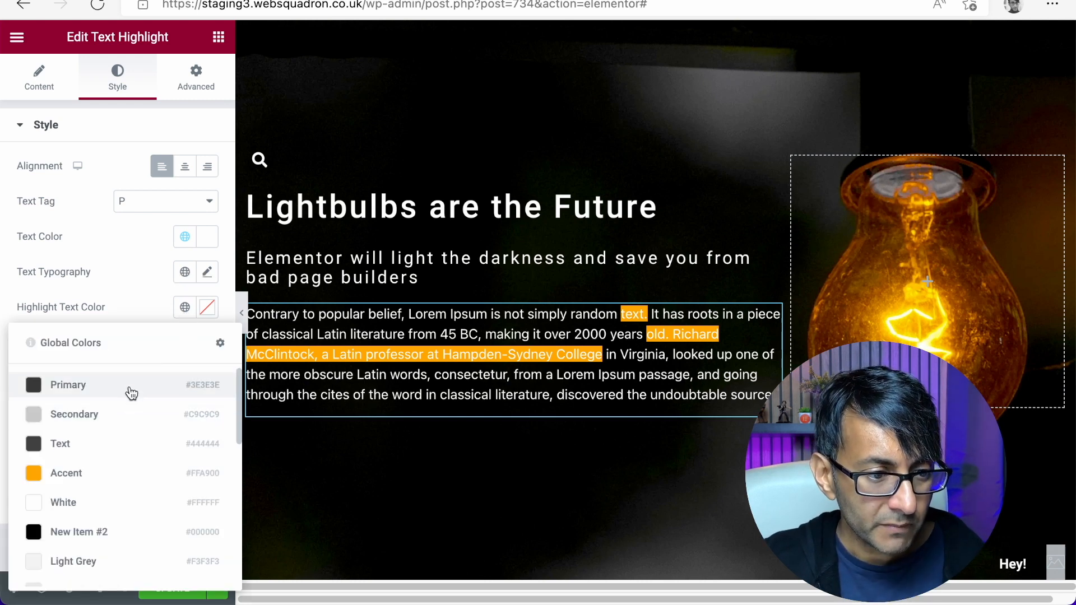
left_click(130, 391)
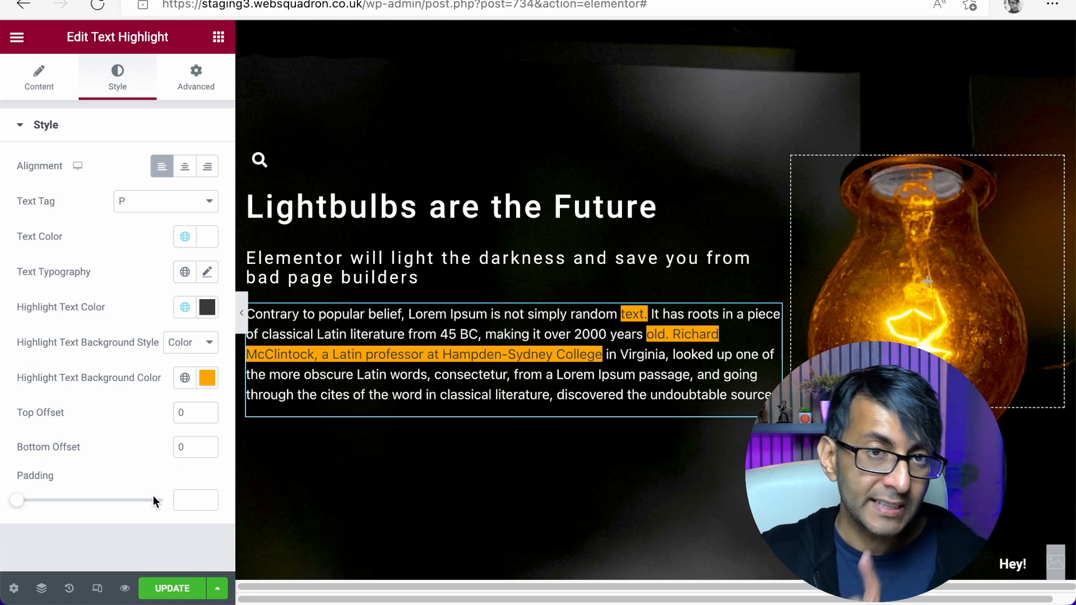
- Set the highlight padding to 10
left_click_drag(21, 505, 16, 506)
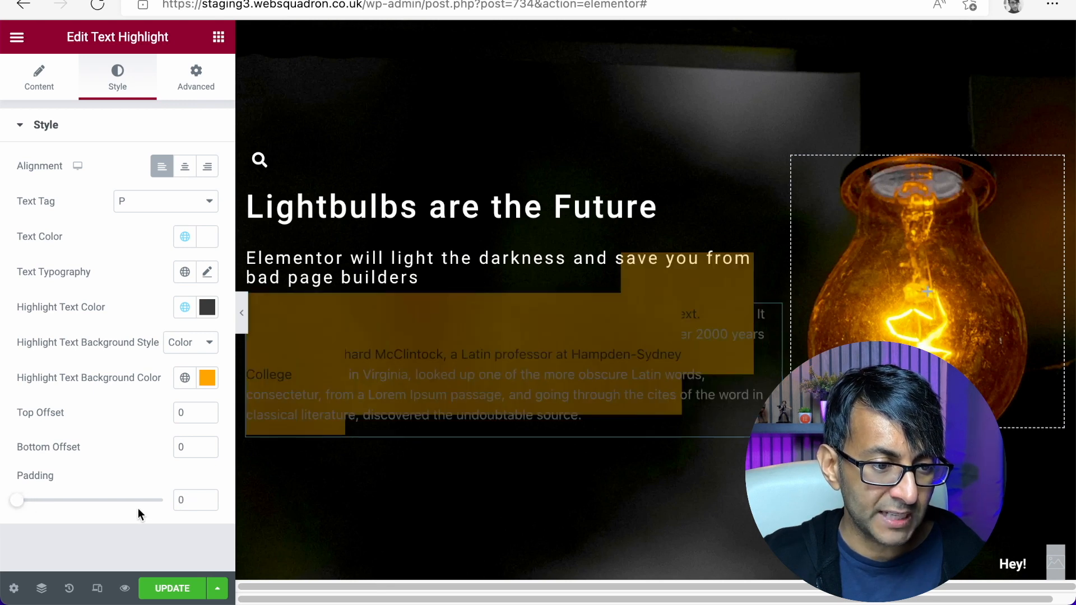
left_click(181, 500)
left_click_drag(192, 499, 139, 494)
type("10")
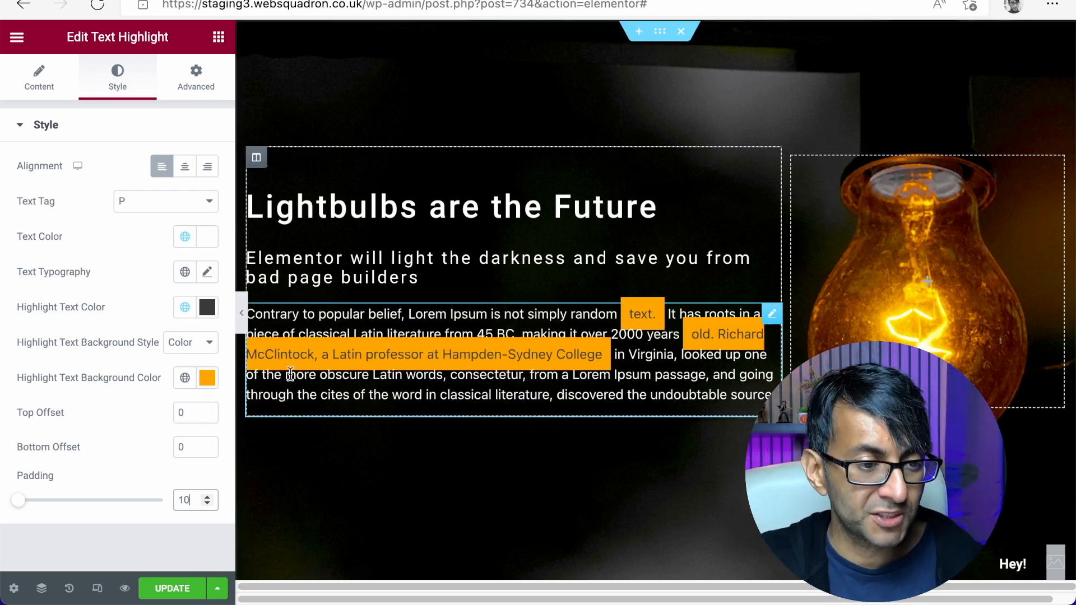
- Set the line height in the paragraph's text typography to 2.5 em
left_click(196, 271)
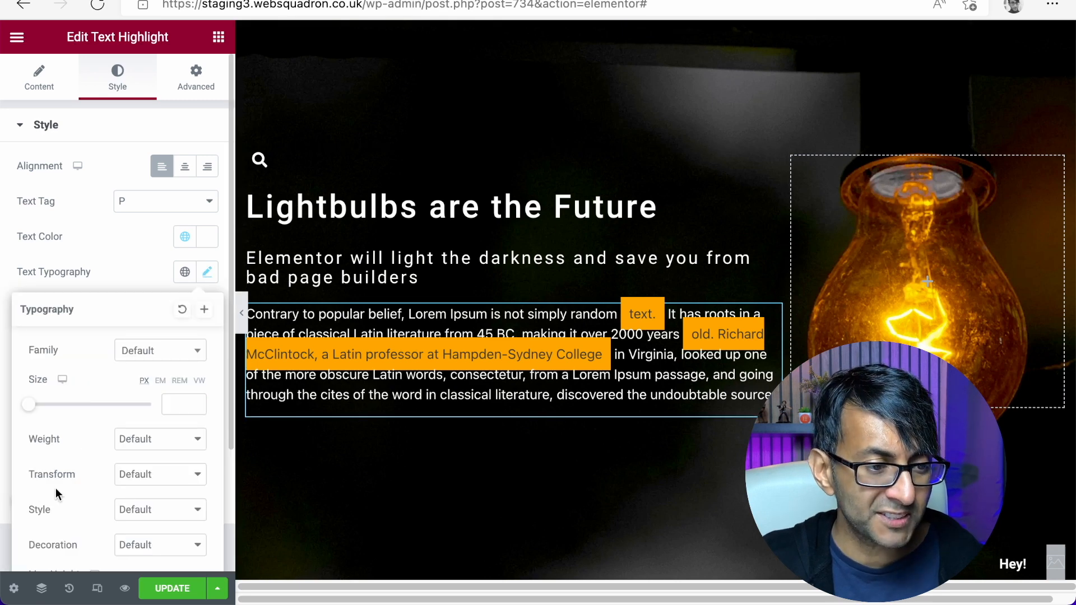
scroll(57, 490, "down", 3)
left_click_drag(31, 445, 62, 450)
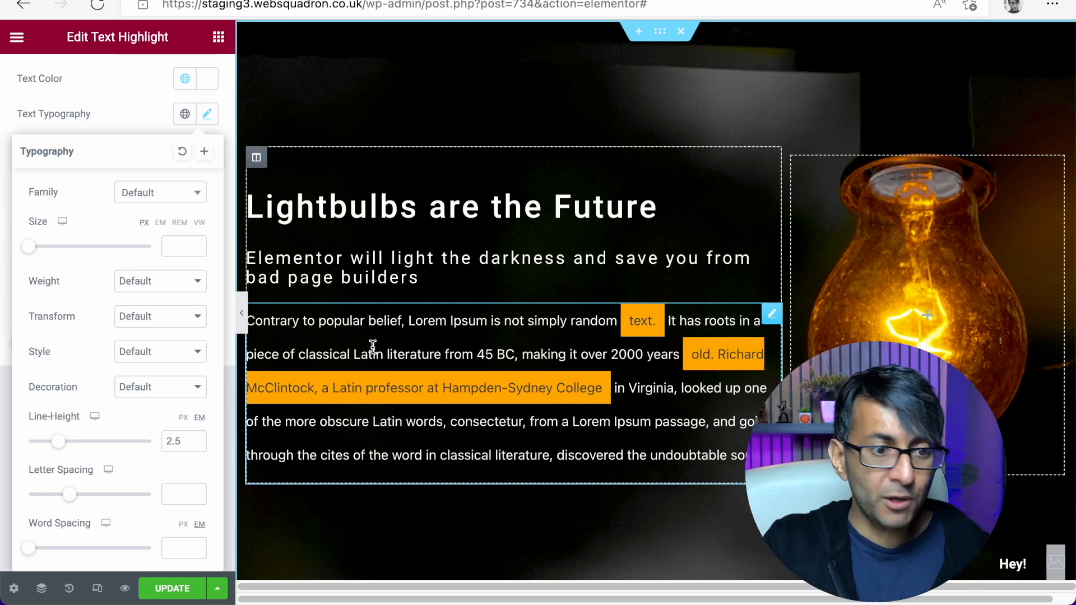
left_click(361, 321)
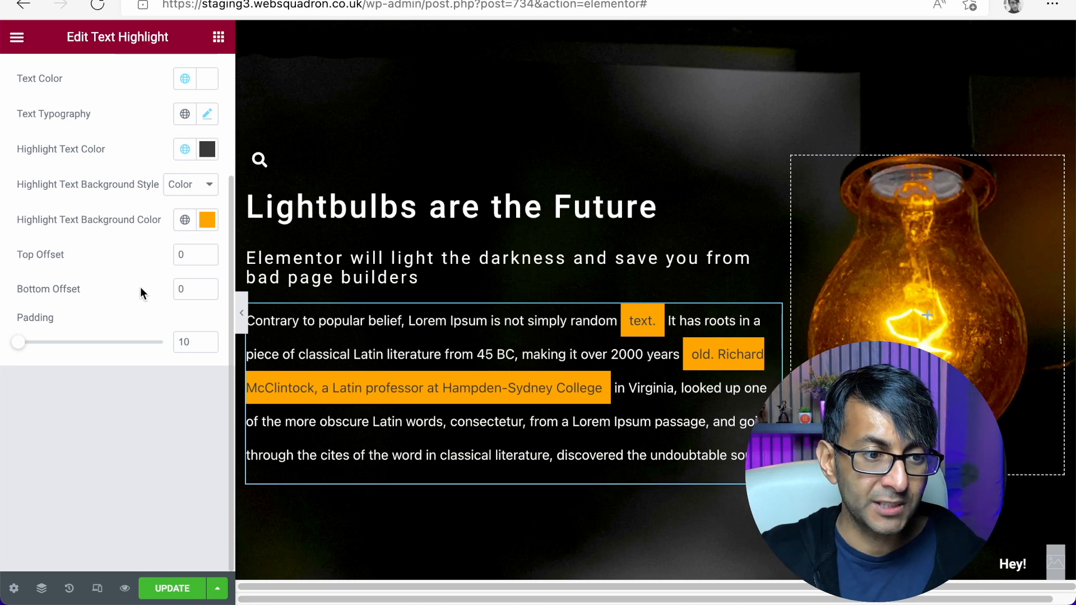
- Try a highlight top offset of 20 and reset it to 0
double_click(188, 255)
type("20")
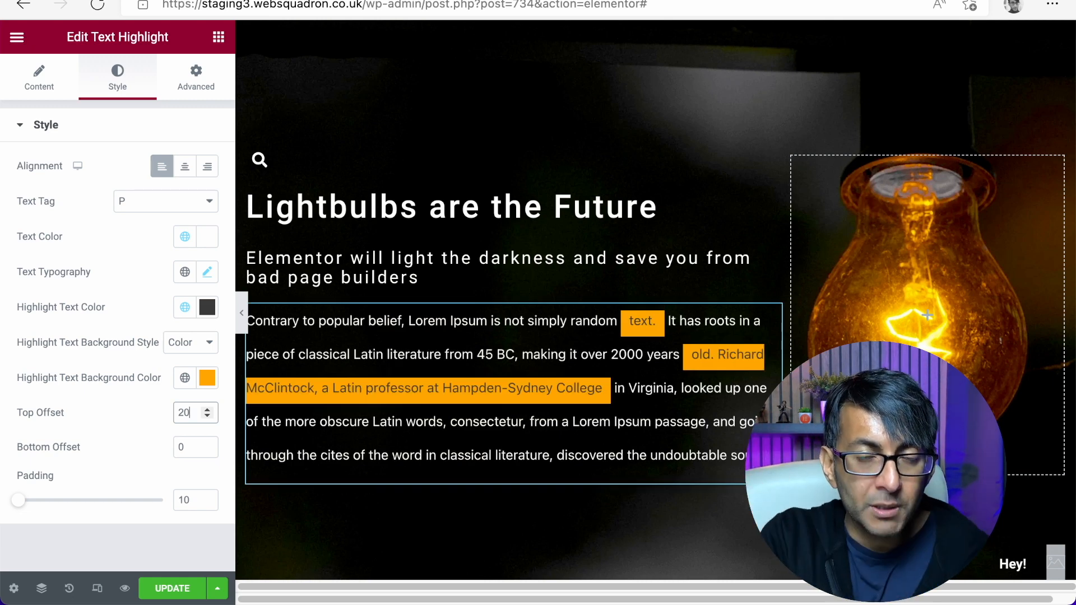
double_click(194, 415)
type("0")
- Try a highlight bottom offset of 20 and reset it to 0
key("Tab")
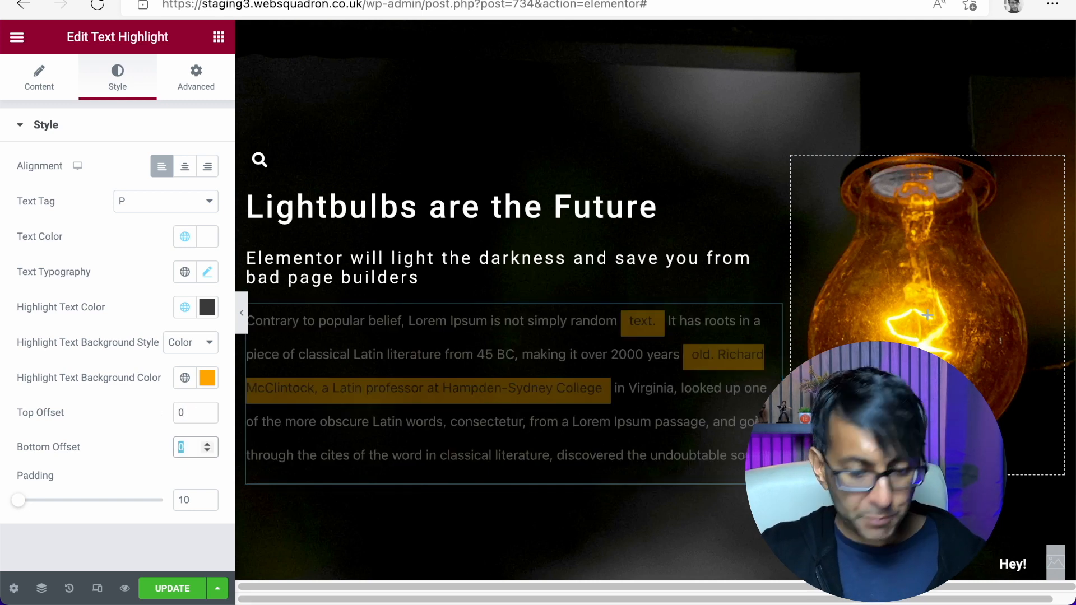
type("20")
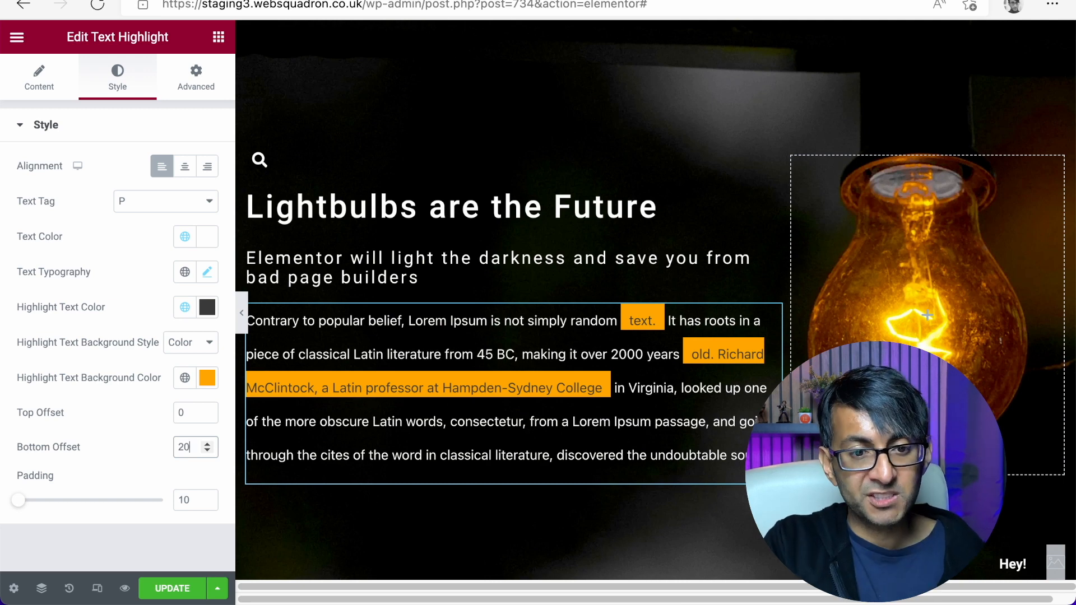
double_click(185, 448)
type("0")
- Reset the highlight padding to 0 and set the top offset to 40
double_click(184, 499)
type("0")
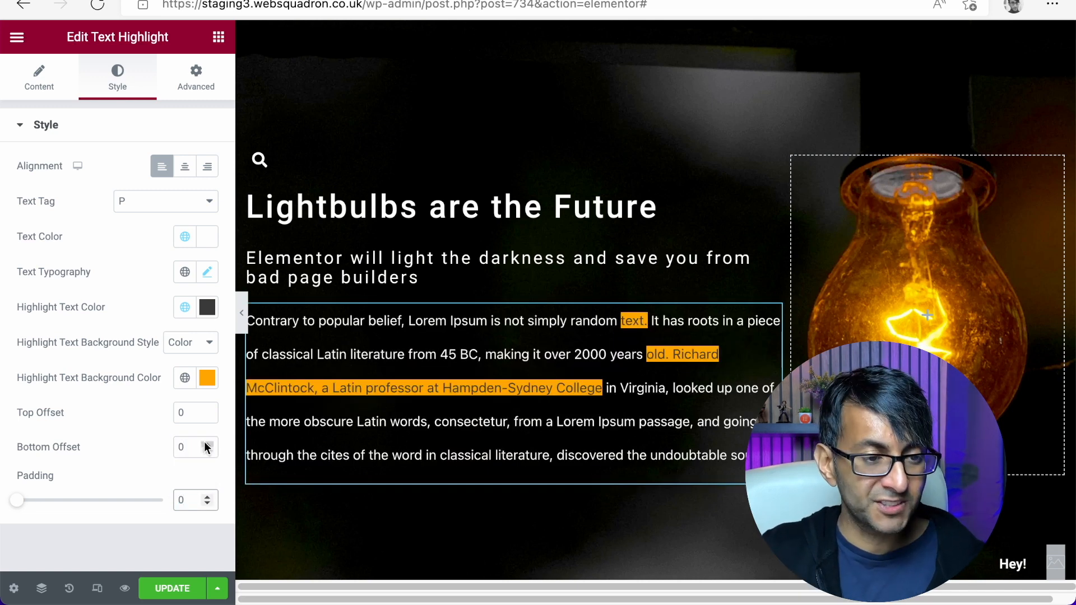
double_click(197, 413)
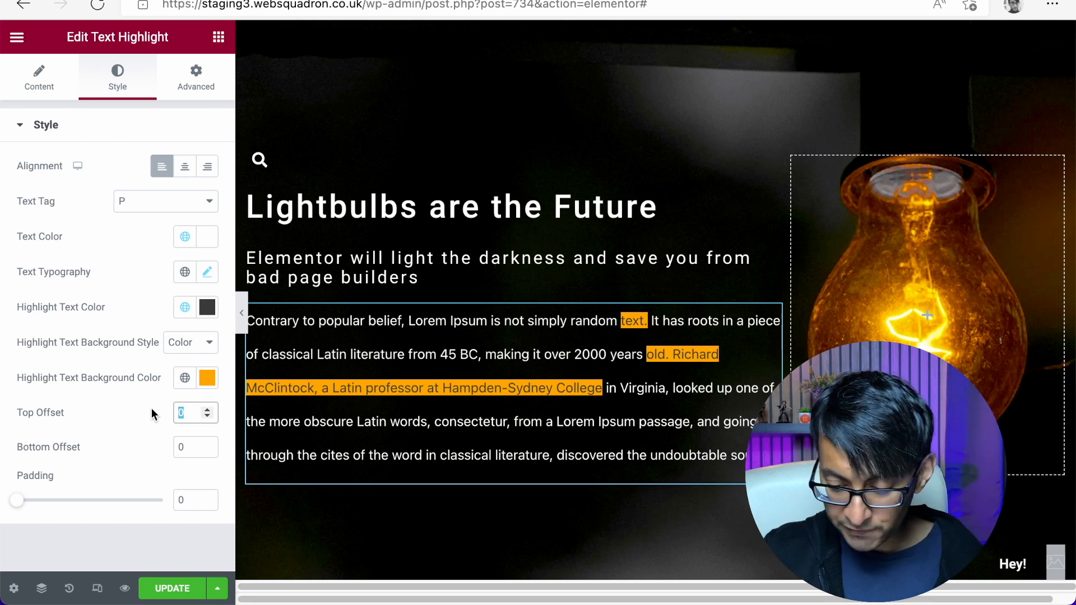
type("40")
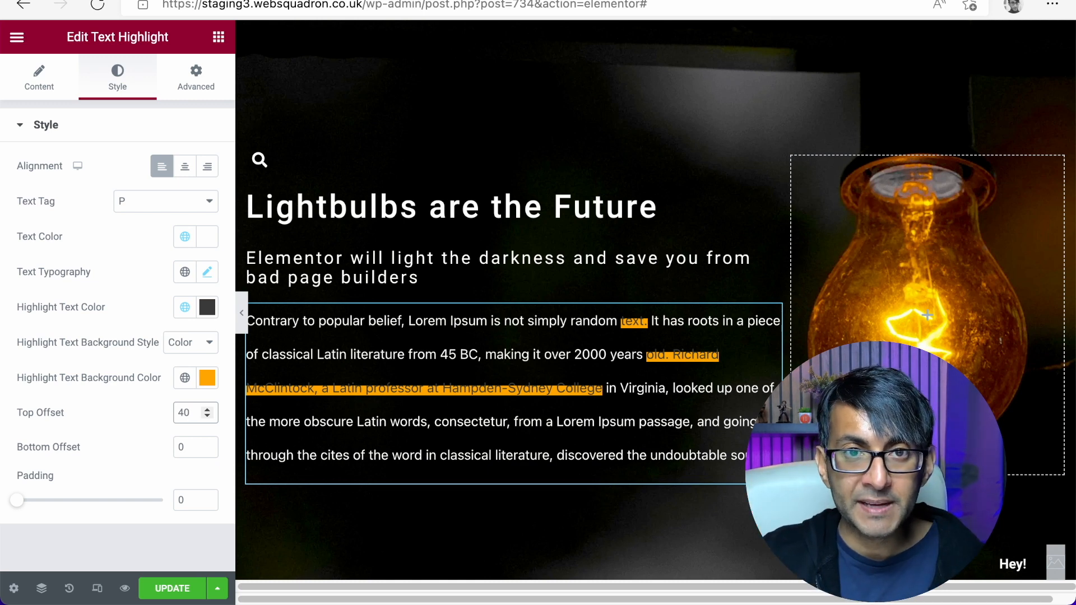
- Give the column containing the heading and paragraph a classic background in the global White colour
left_click(184, 308)
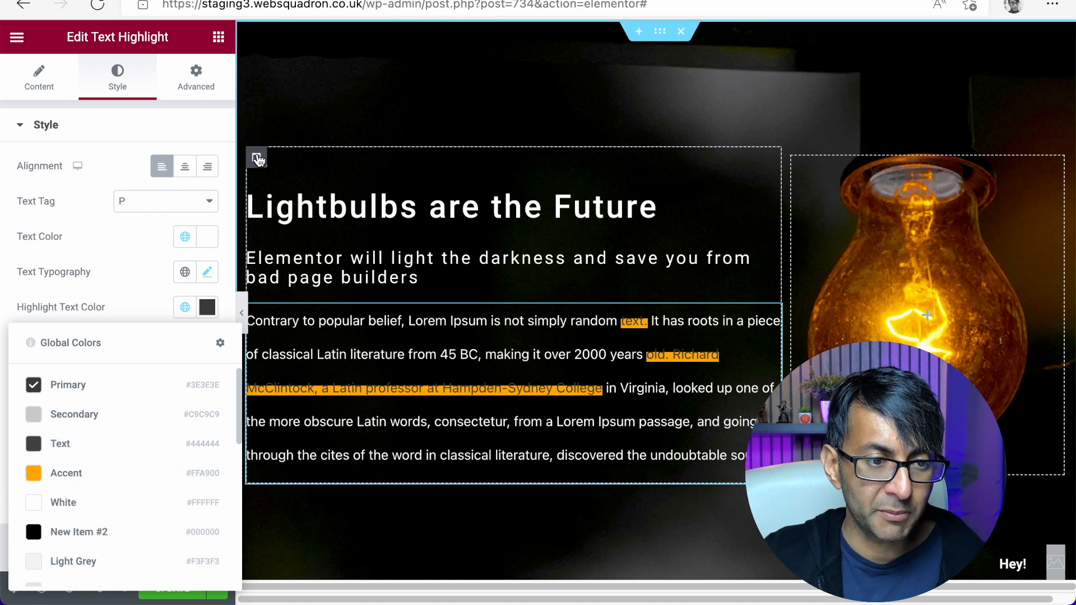
left_click(257, 158)
left_click(136, 96)
left_click(161, 202)
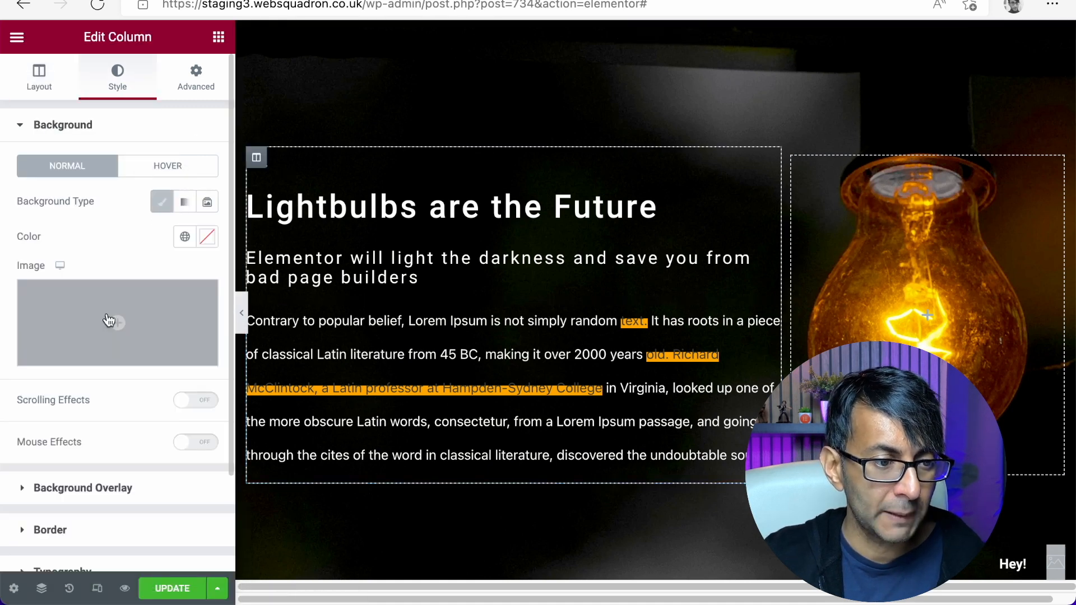
left_click(184, 236)
left_click(84, 432)
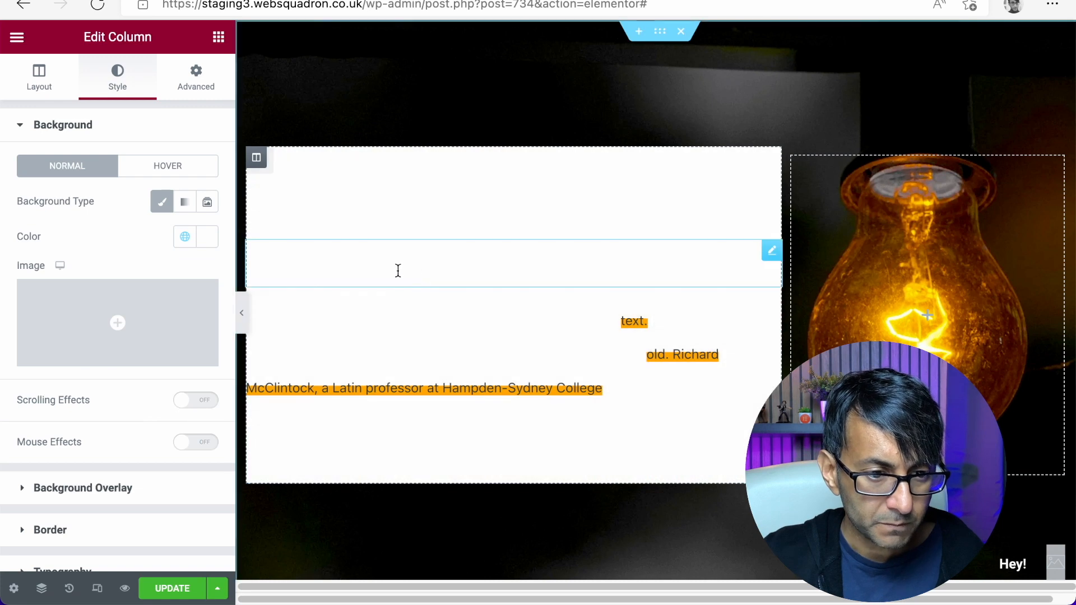
- Set the highlighted paragraph's text colour to the global Primary colour
left_click(772, 312)
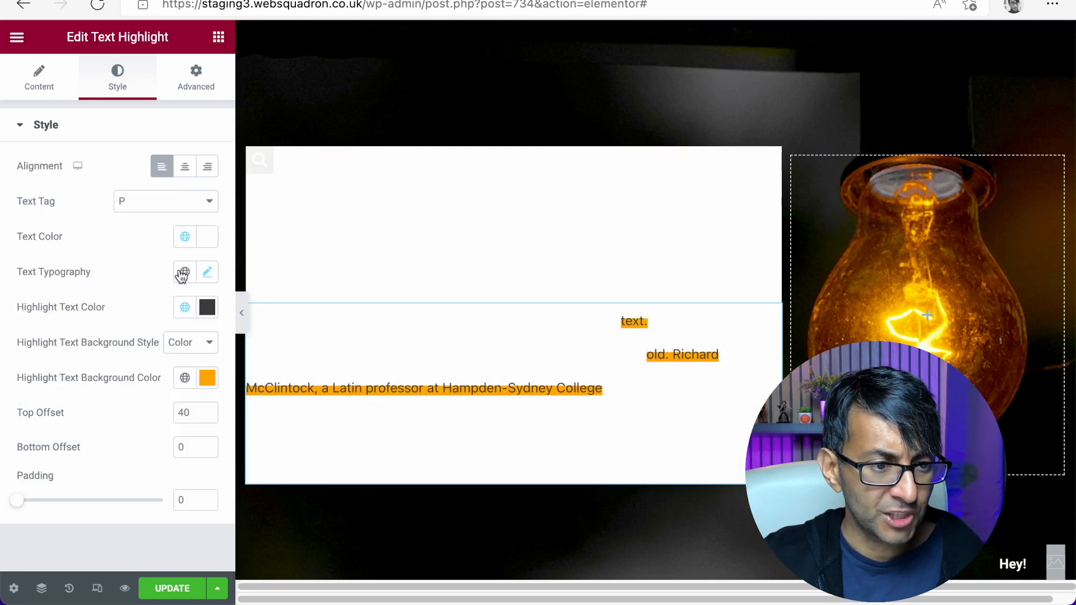
left_click(184, 236)
left_click(115, 315)
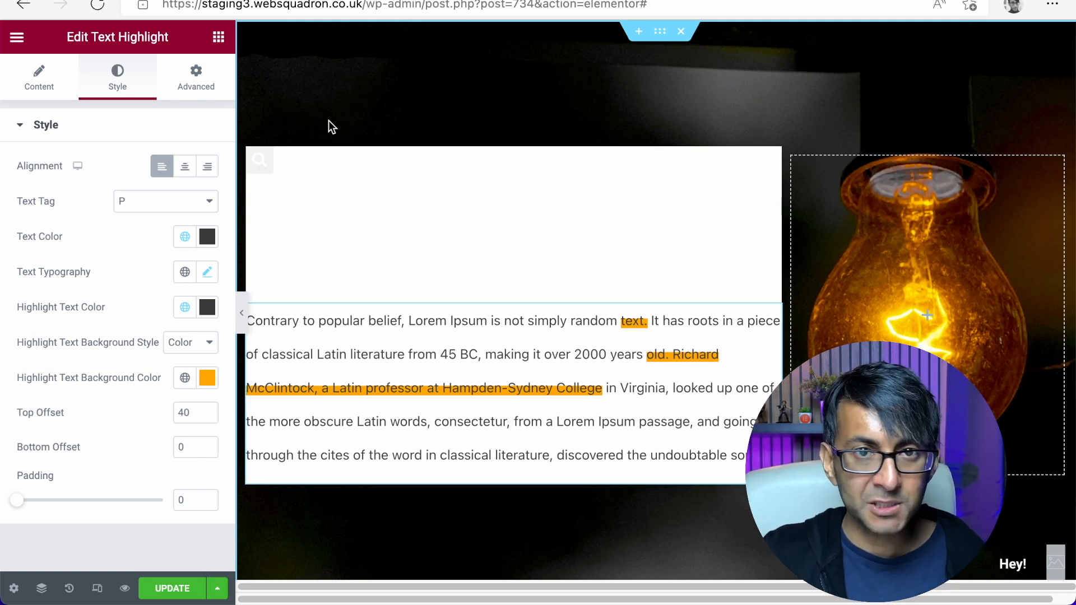
- Change the paragraph's highlight text background to the bright green global colour #97FF00
left_click(45, 84)
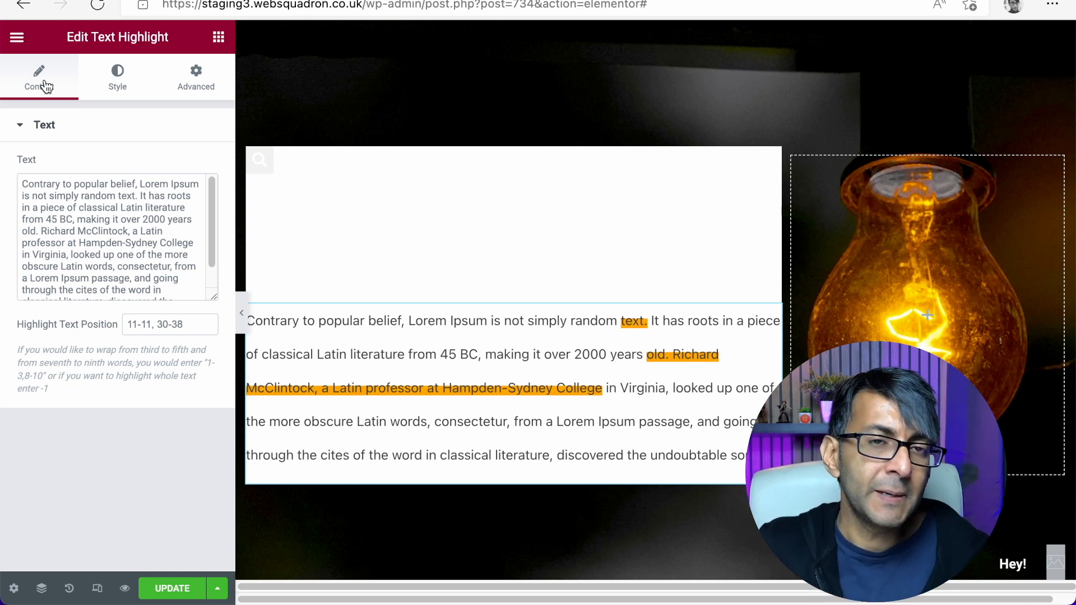
left_click(124, 76)
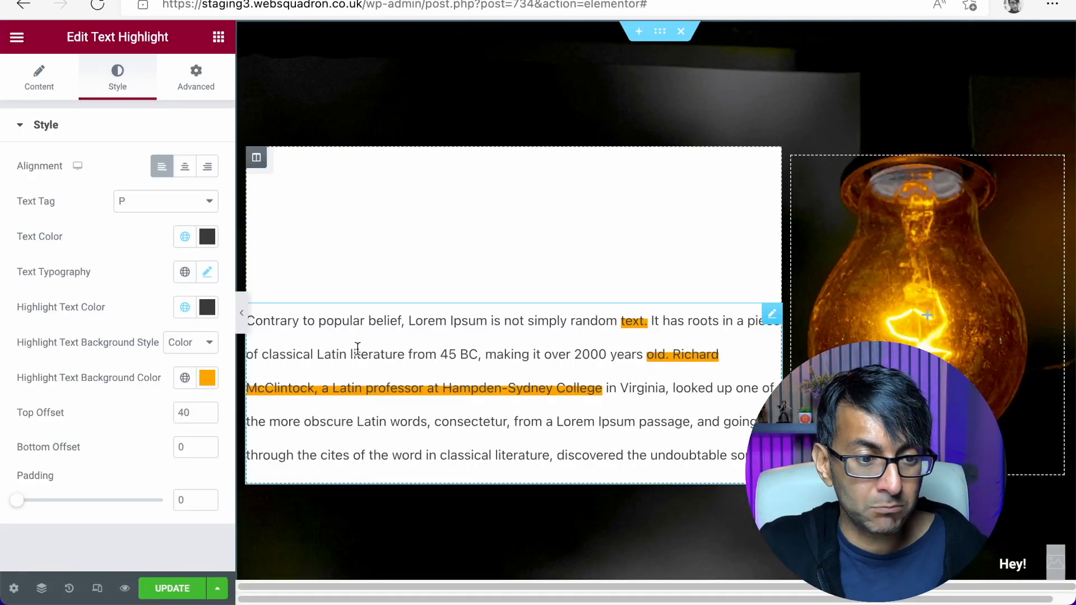
left_click(185, 377)
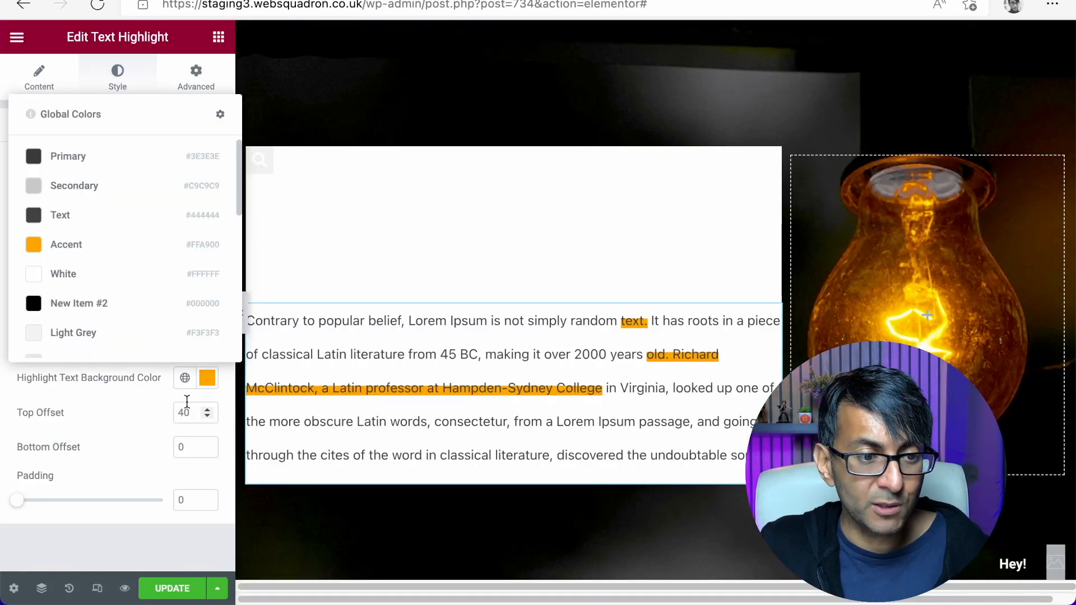
scroll(107, 239, "down", 5)
left_click(96, 230)
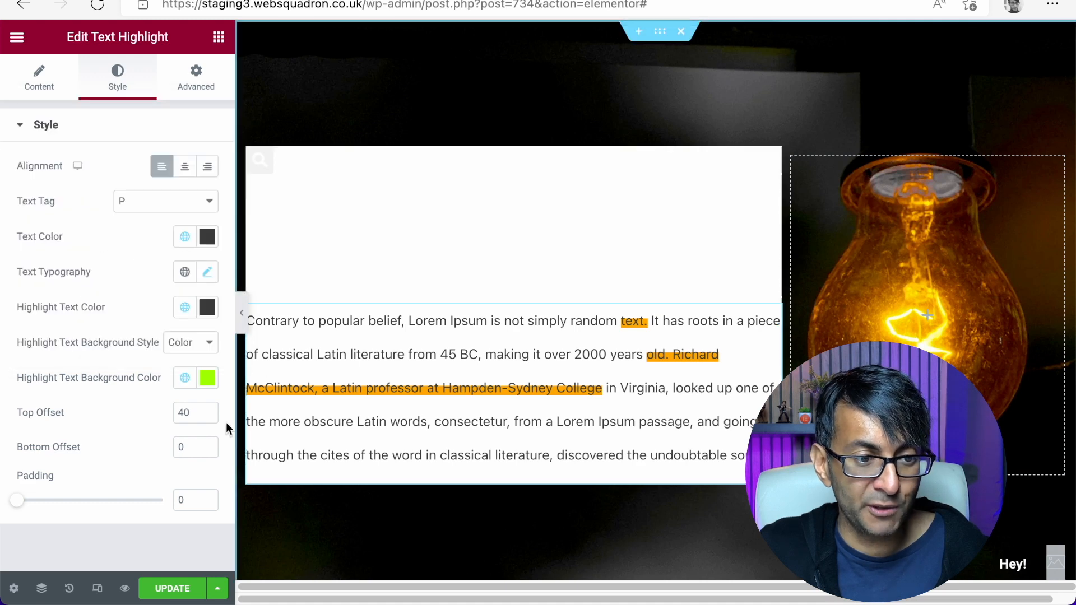
left_click(208, 383)
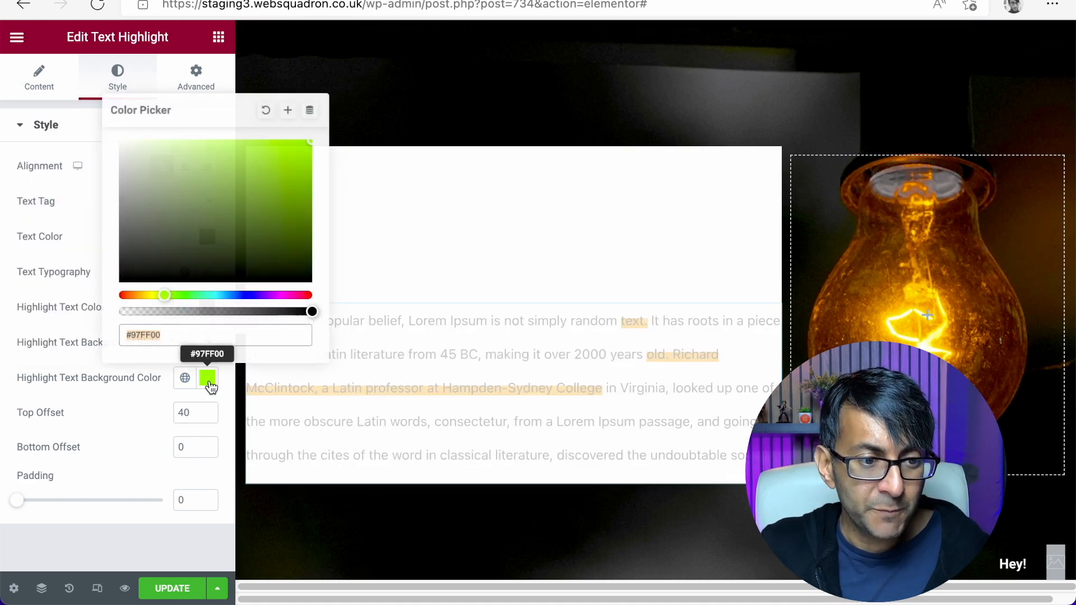
left_click(166, 391)
- Add a third range, 45-45, to the paragraph's Highlight Text Position
left_click(39, 79)
left_click(194, 325)
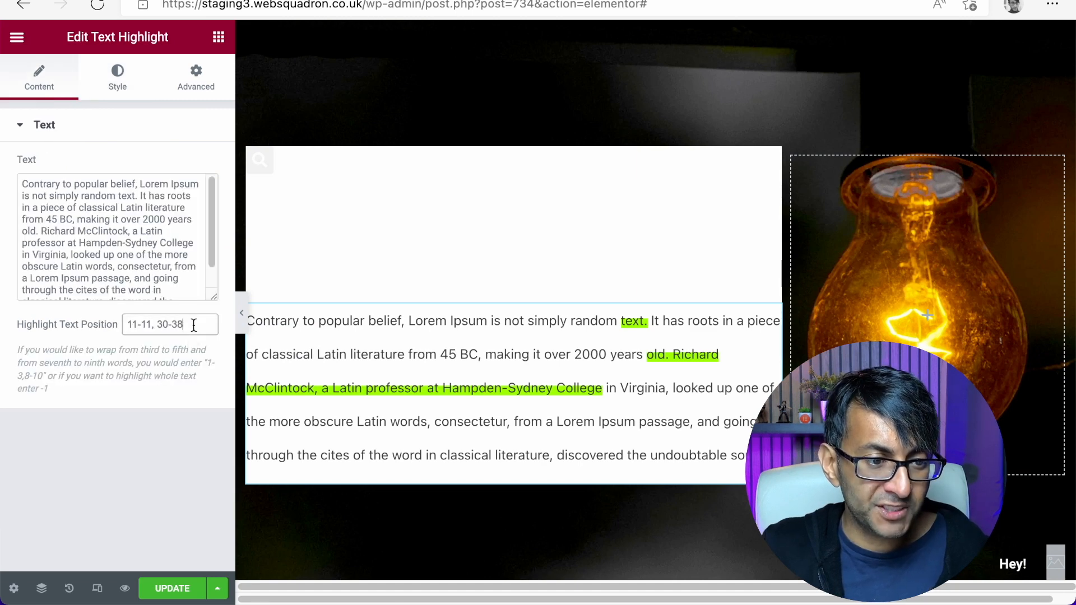
type(",")
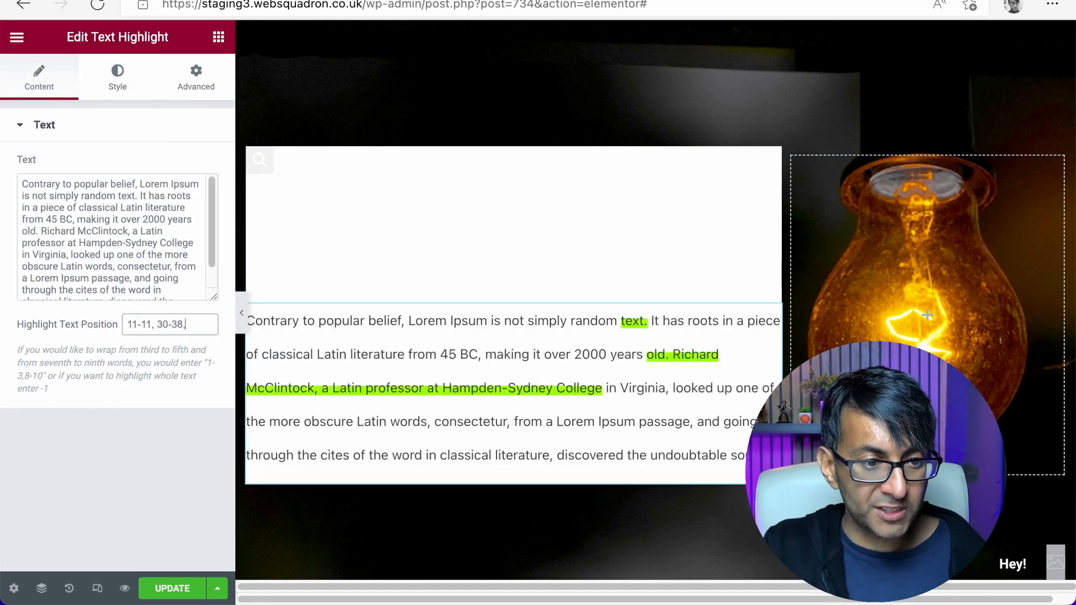
type(" 45")
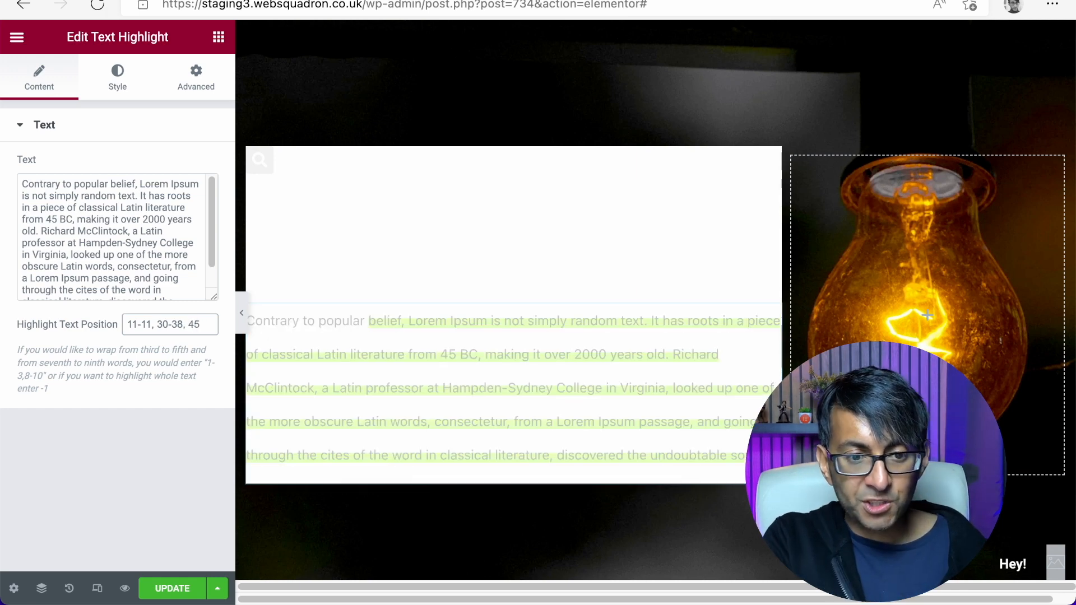
type("-45")
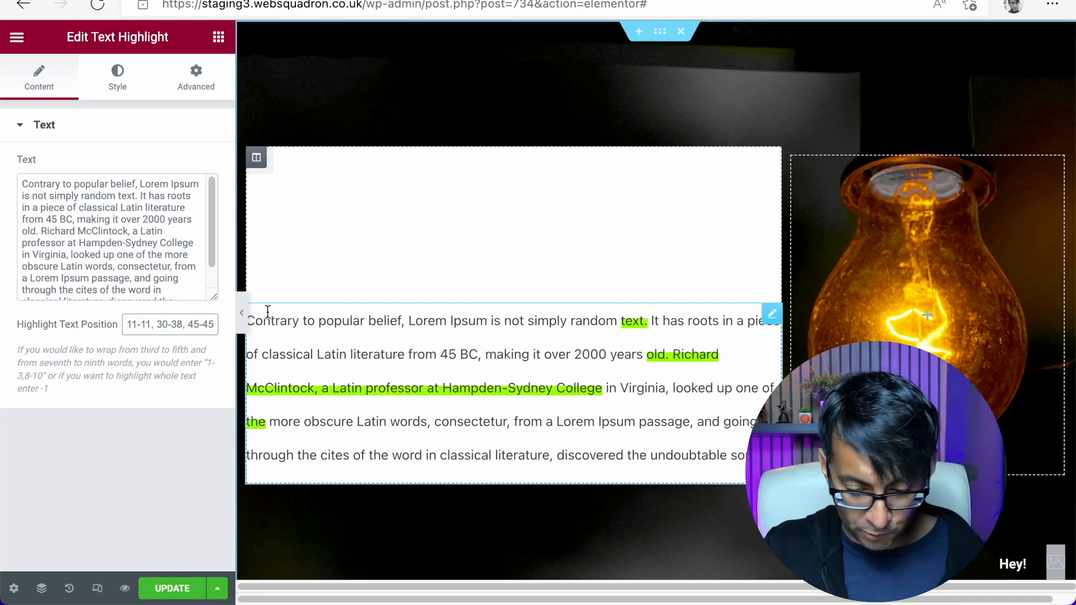
- Change the third range in the Highlight Text Position to 49-49
left_click(194, 324)
key("BackSpace")
type("9")
key("Right")
key("Right")
key("Right")
key("BackSpace")
type("9")
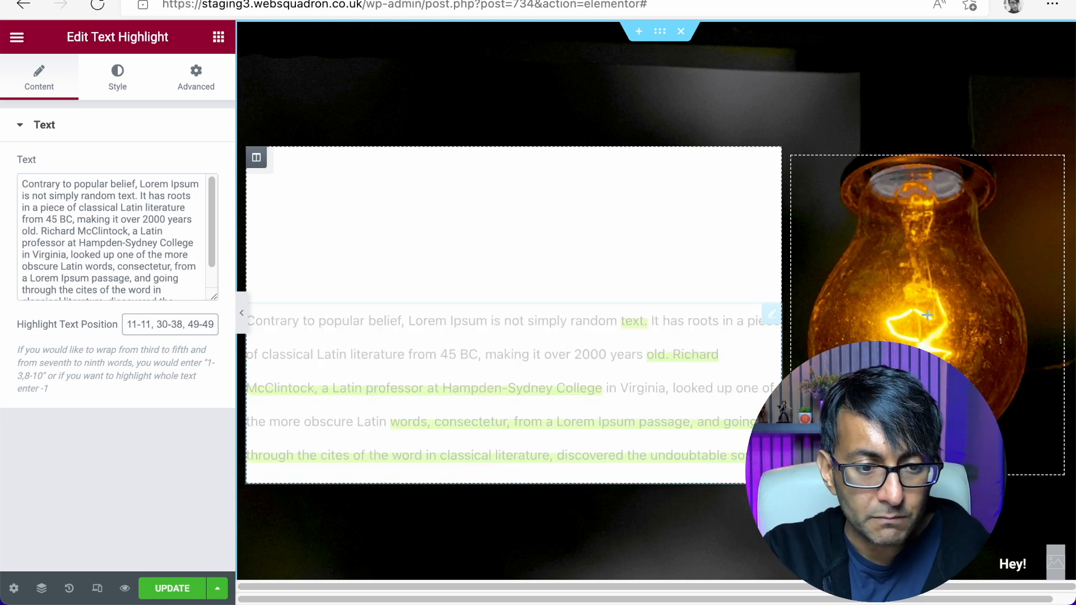